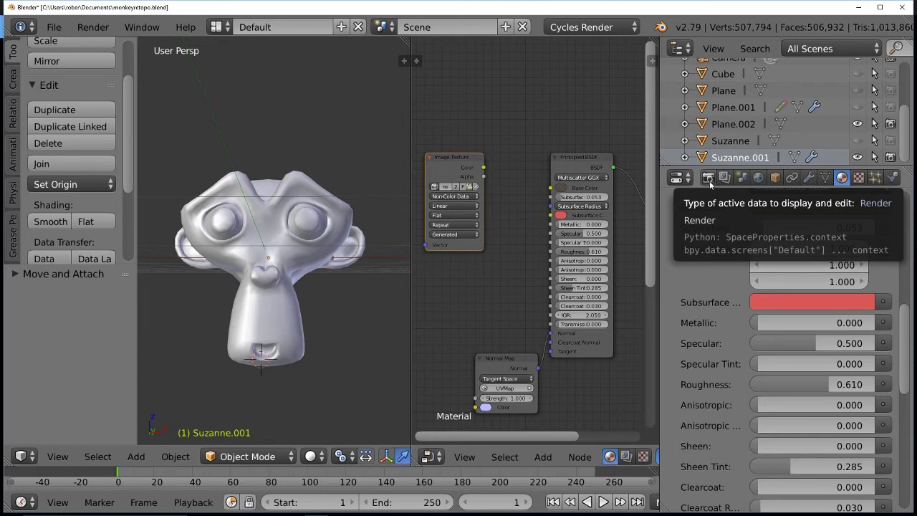
In the Render properties' Bake panel, set Bake Type to Normal.
{"action": "left_click", "coordinate": [710, 182]}
{"action": "scroll", "coordinate": [721, 230], "scroll_direction": "up", "scroll_amount": 5}
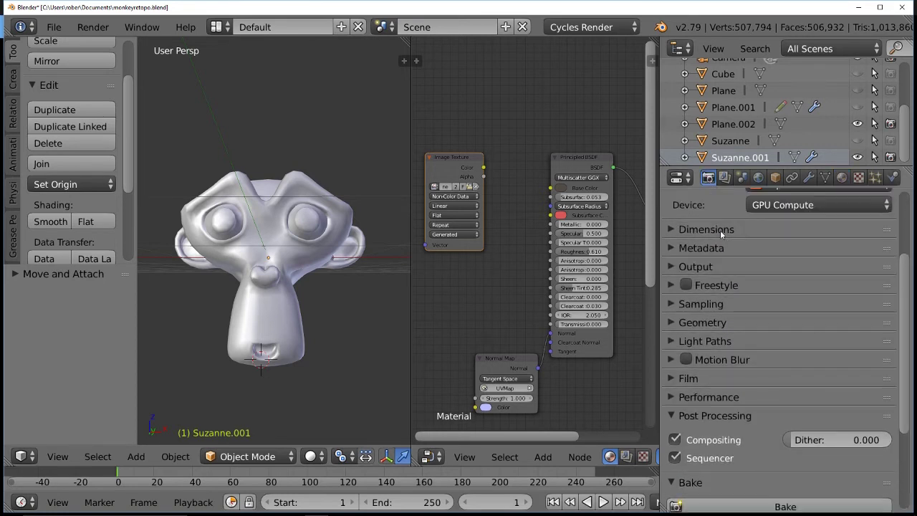
{"action": "scroll", "coordinate": [720, 230], "scroll_direction": "up", "scroll_amount": 5}
{"action": "scroll", "coordinate": [722, 230], "scroll_direction": "down", "scroll_amount": 9}
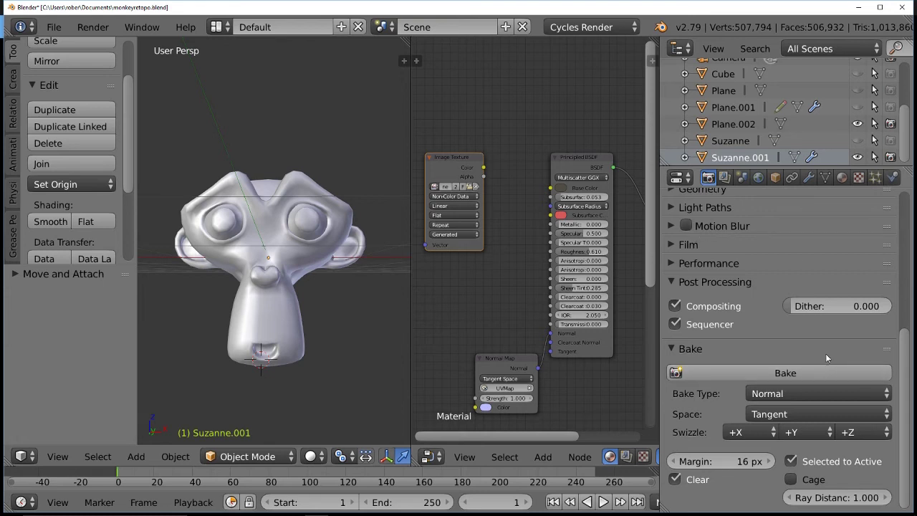
{"action": "left_click", "coordinate": [815, 394]}
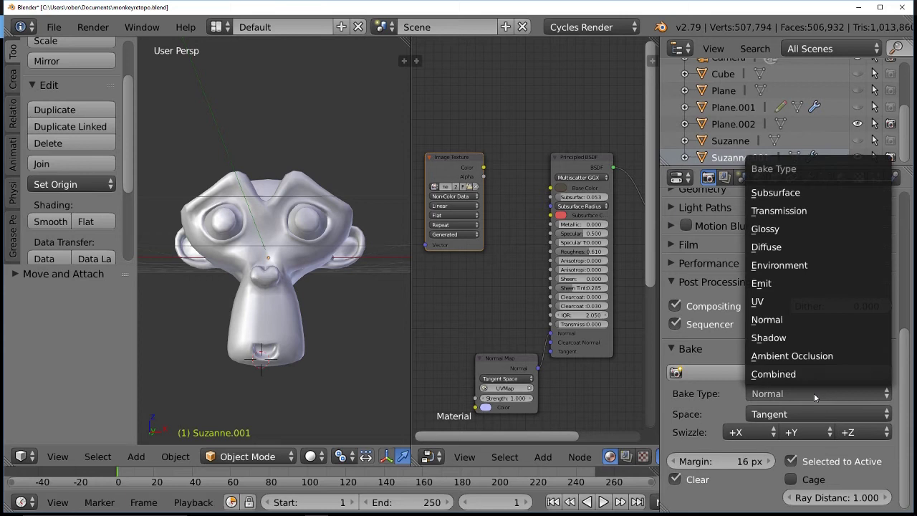
{"action": "left_click", "coordinate": [817, 320]}
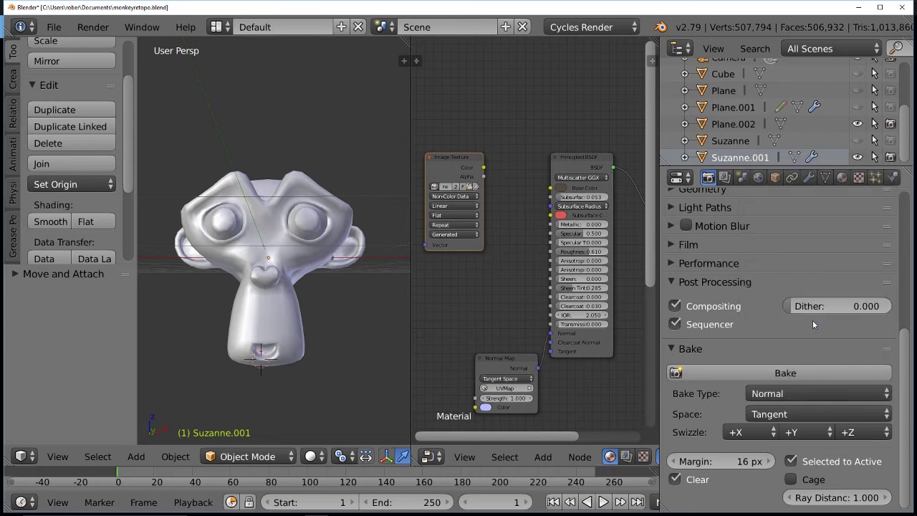
{"action": "left_click", "coordinate": [787, 395]}
{"action": "left_click", "coordinate": [766, 395]}
{"action": "left_click", "coordinate": [766, 394]}
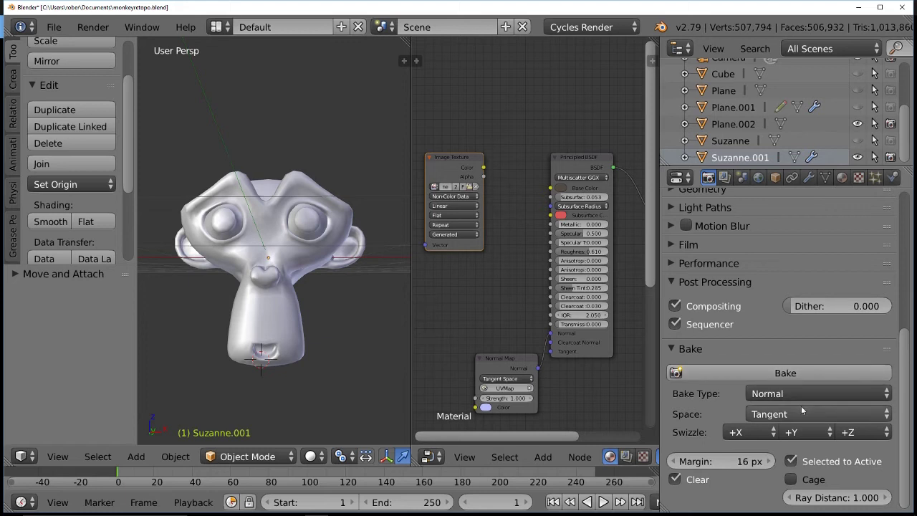
Set the normal Space to Tangent and keep Selected to Active enabled.
{"action": "left_click", "coordinate": [801, 410]}
{"action": "left_click", "coordinate": [804, 375]}
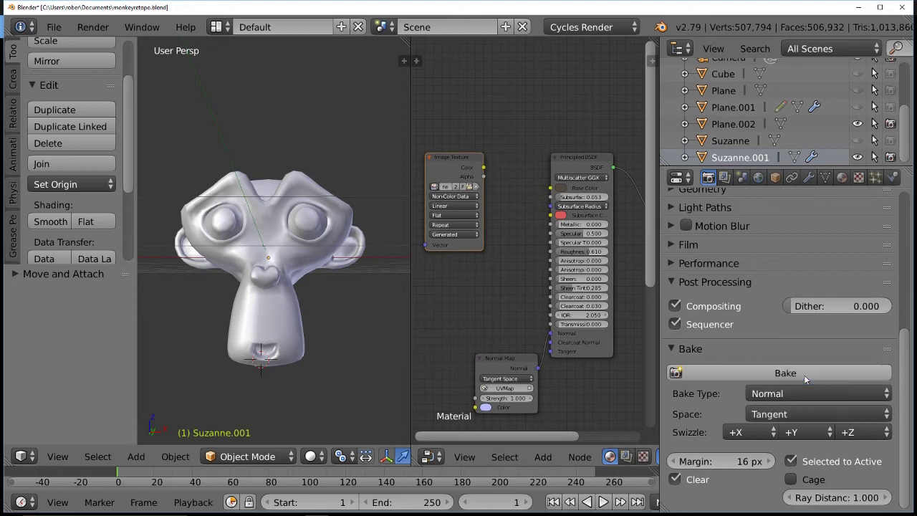
{"action": "left_click", "coordinate": [791, 461]}
{"action": "left_click", "coordinate": [791, 461]}
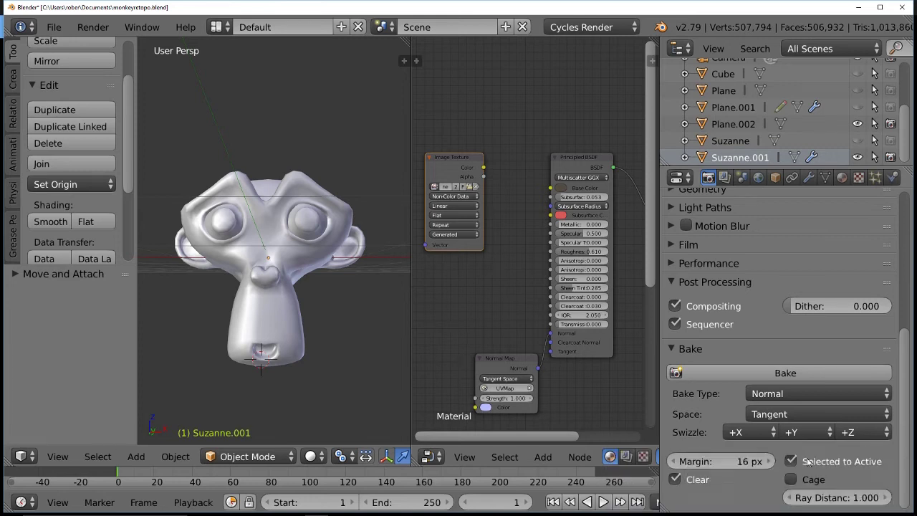
Switch the node editor area to the UV/Image Editor to show the black newunwrap image.
{"action": "left_click", "coordinate": [437, 458]}
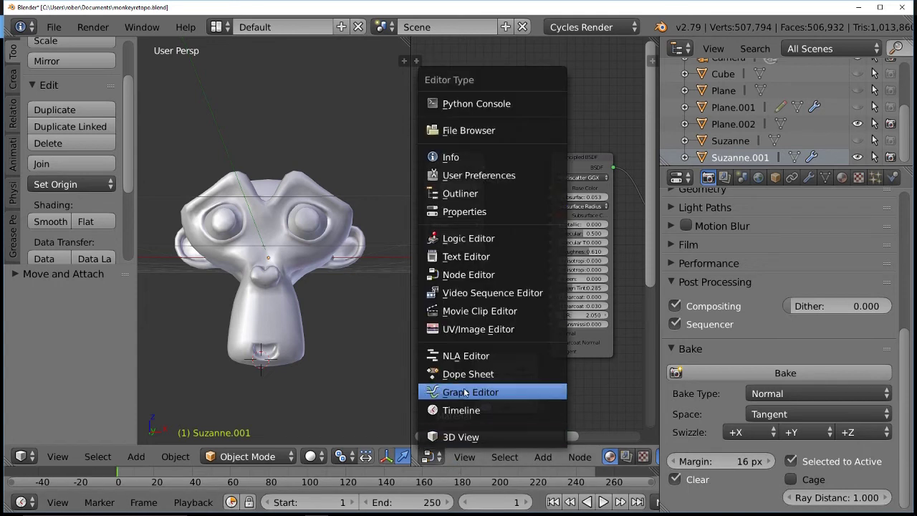
{"action": "left_click", "coordinate": [485, 331]}
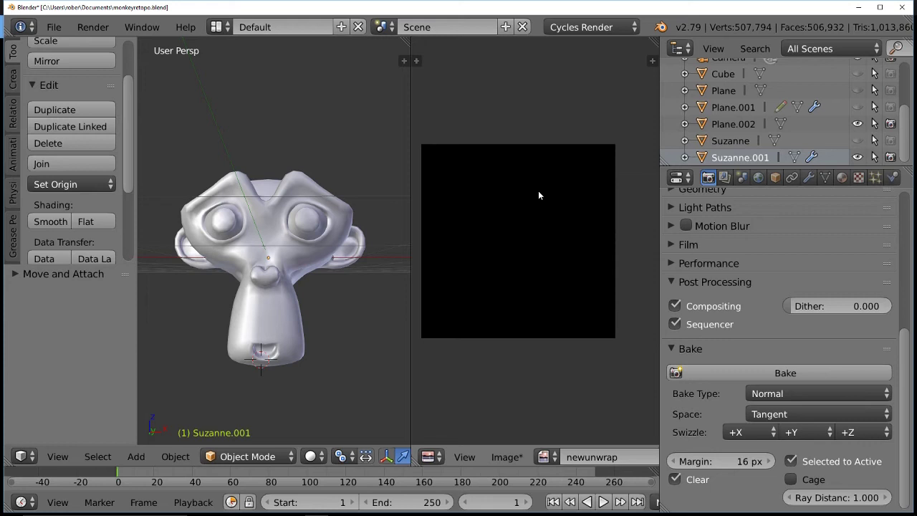
Deselect all objects and make both Suzanne and Suzanne.001 visible in the Outliner.
{"action": "left_click", "coordinate": [98, 456]}
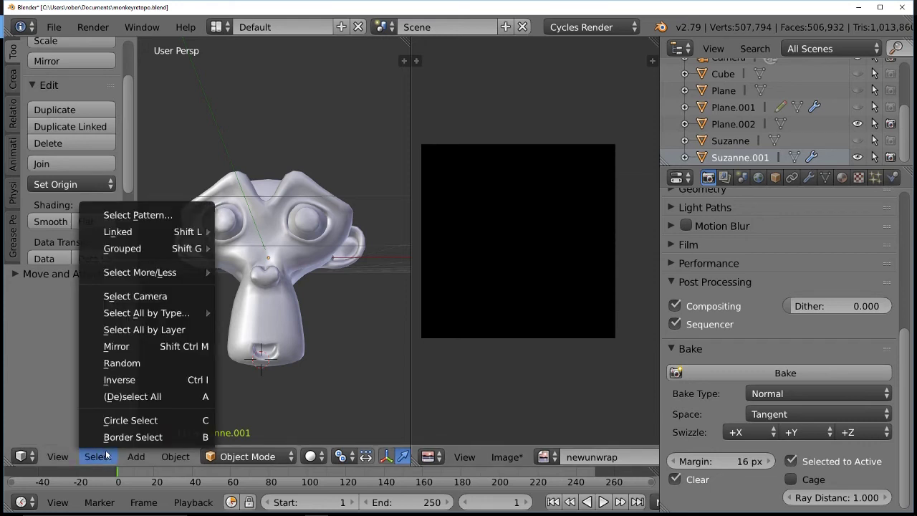
{"action": "left_click", "coordinate": [123, 397]}
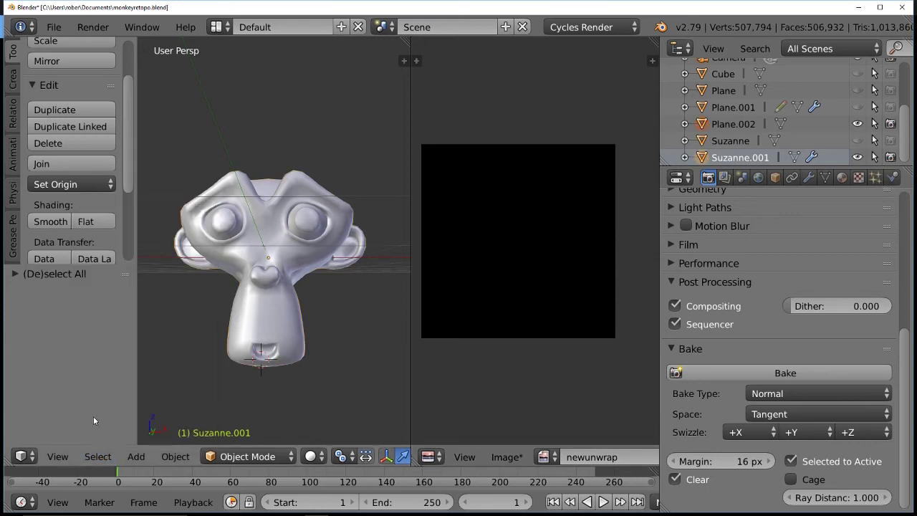
{"action": "left_click", "coordinate": [98, 457]}
{"action": "left_click", "coordinate": [108, 398]}
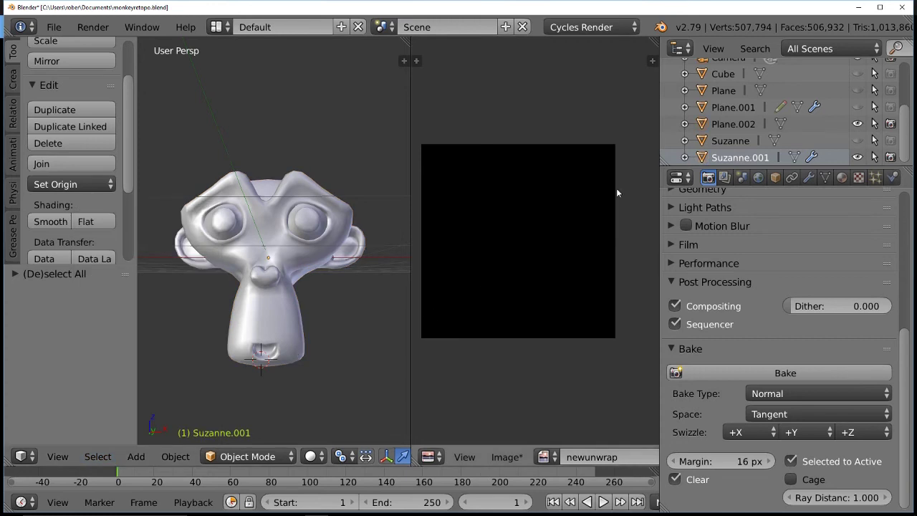
{"action": "left_click", "coordinate": [738, 140]}
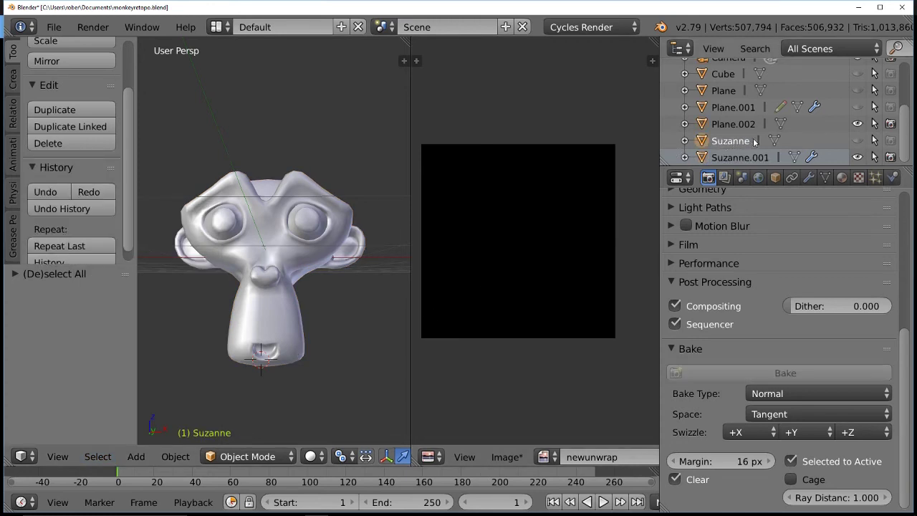
{"action": "left_click", "coordinate": [858, 157]}
{"action": "left_click", "coordinate": [858, 141]}
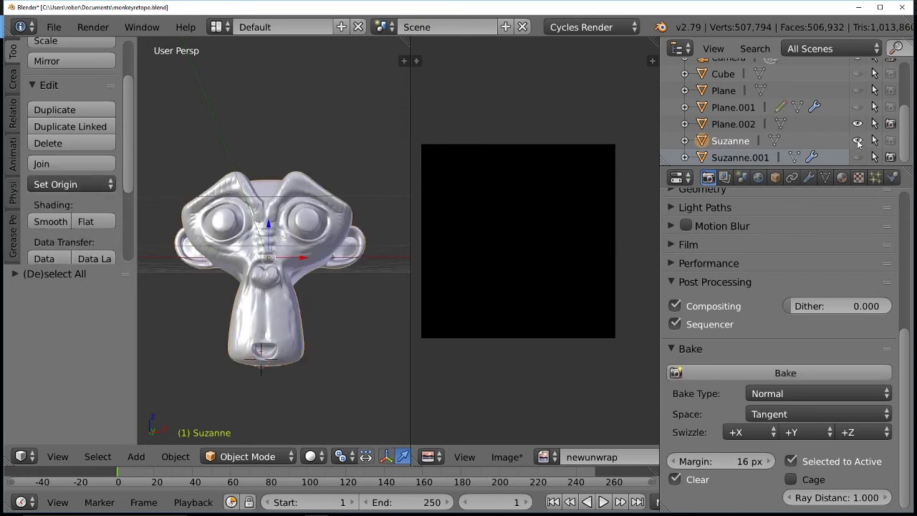
{"action": "left_click", "coordinate": [859, 156]}
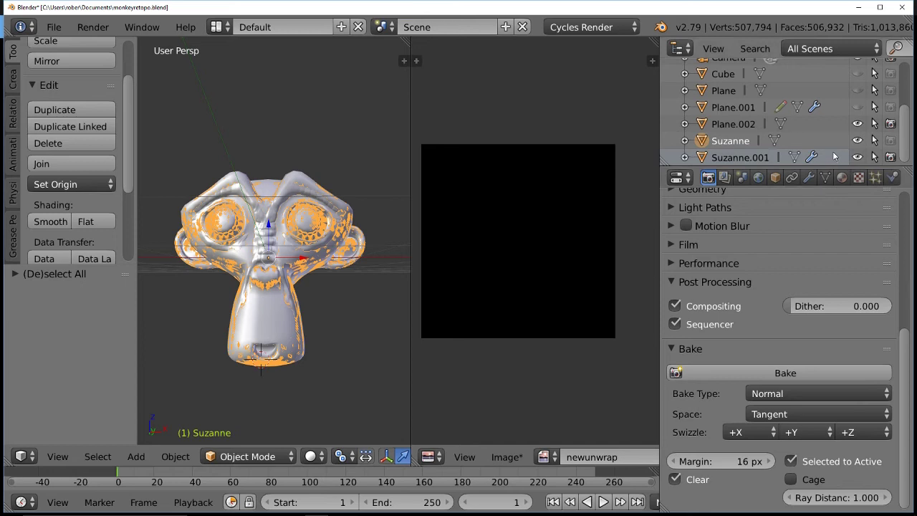
Select high-poly Suzanne, then add low-poly Suzanne.001 as the active object.
{"action": "left_click", "coordinate": [104, 460]}
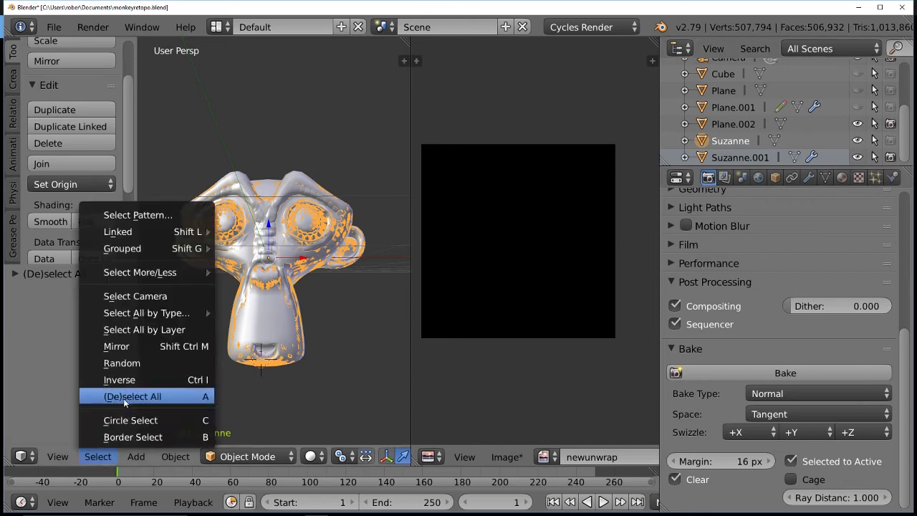
{"action": "left_click", "coordinate": [124, 399]}
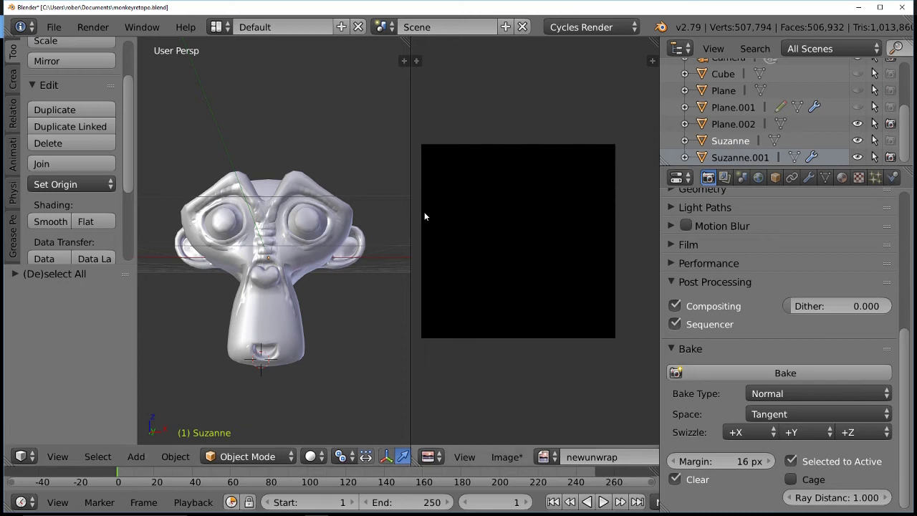
{"action": "right_click", "coordinate": [739, 143]}
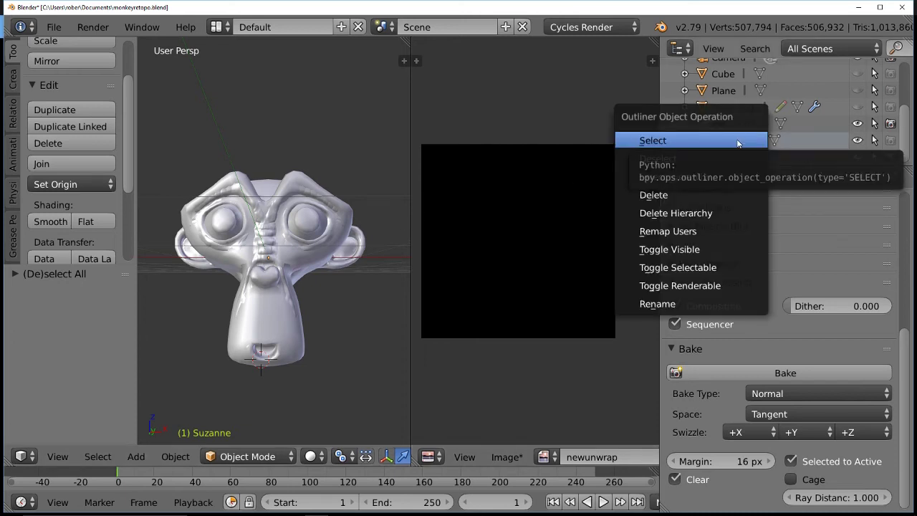
{"action": "left_click", "coordinate": [739, 143]}
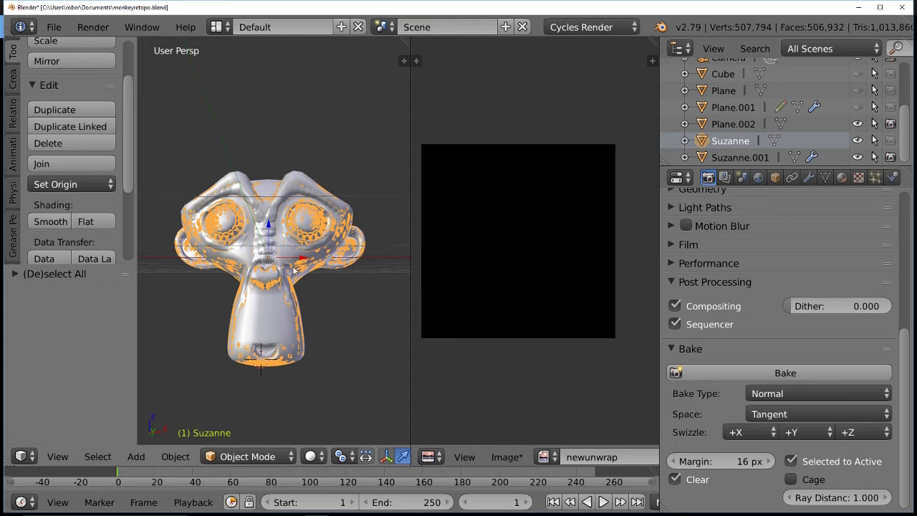
{"action": "right_click", "coordinate": [262, 313], "text": "shift"}
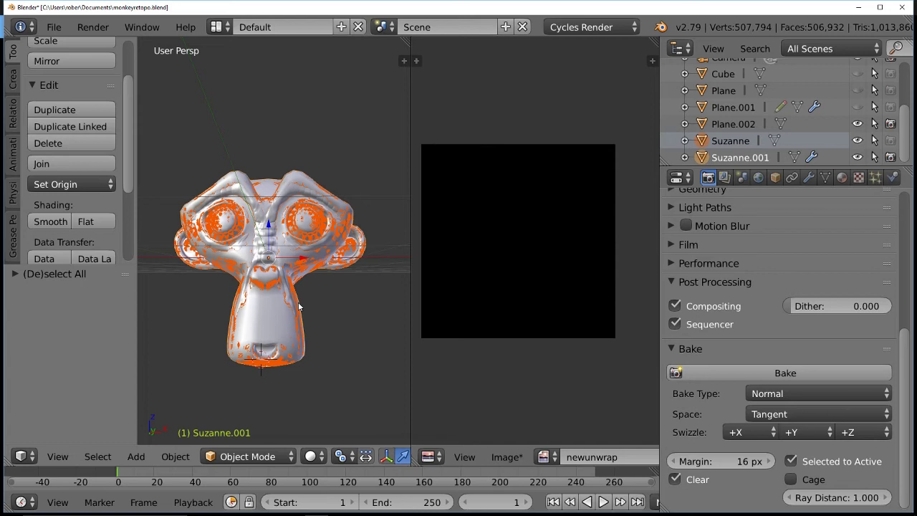
Start the Texture Bake of the normal map from the Bake panel.
{"action": "left_click", "coordinate": [781, 374]}
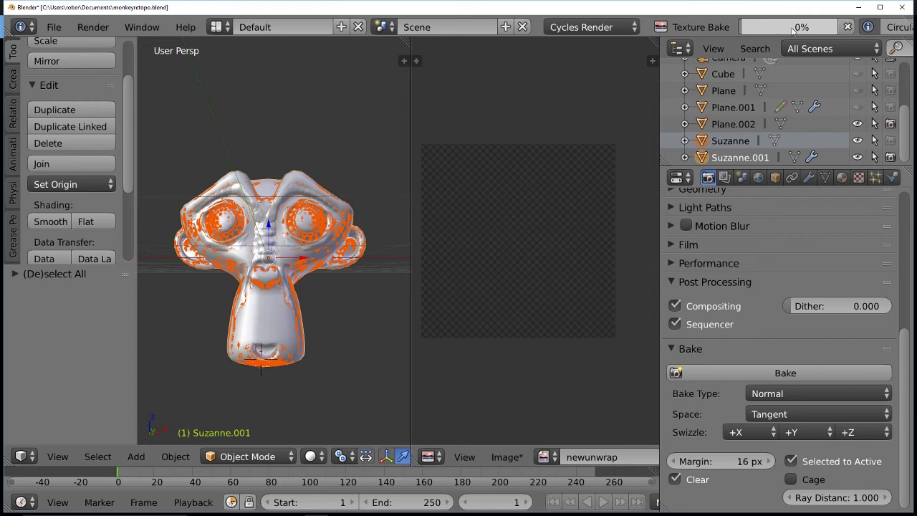
{"action": "mouse_move", "coordinate": [793, 29]}
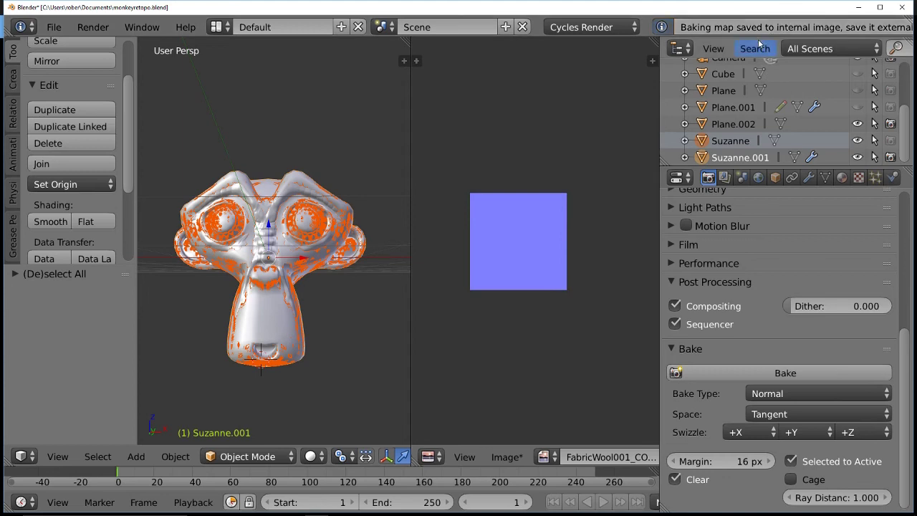
Show the baked newunwrap image in the image editor and zoom in to inspect it.
{"action": "left_click", "coordinate": [548, 458]}
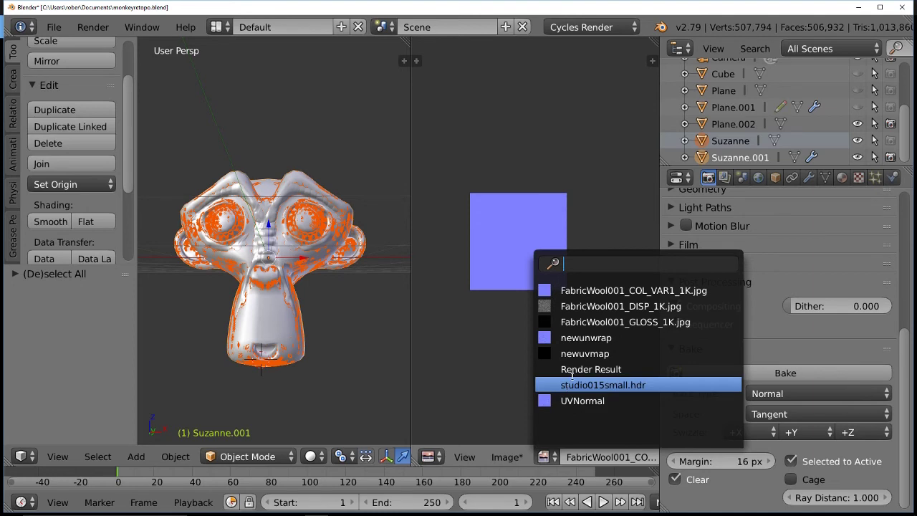
{"action": "left_click", "coordinate": [581, 338]}
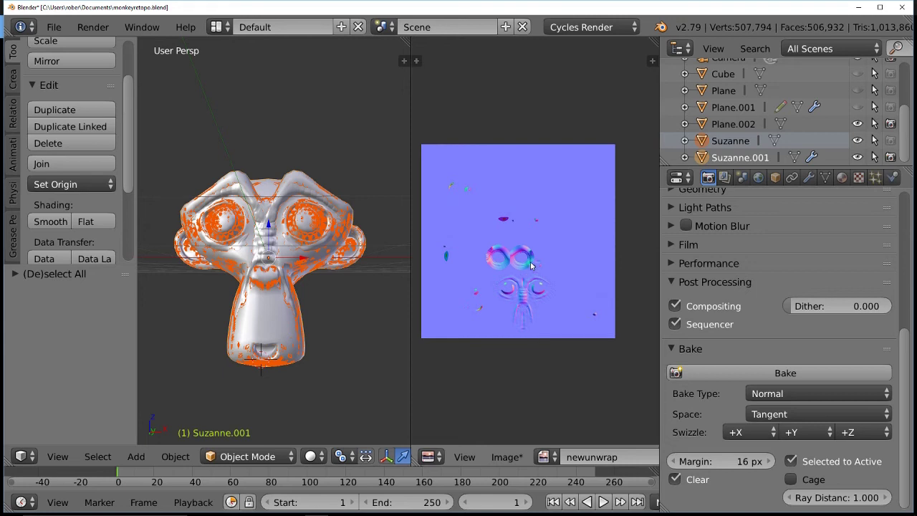
{"action": "scroll", "coordinate": [533, 280], "scroll_direction": "up", "scroll_amount": 1}
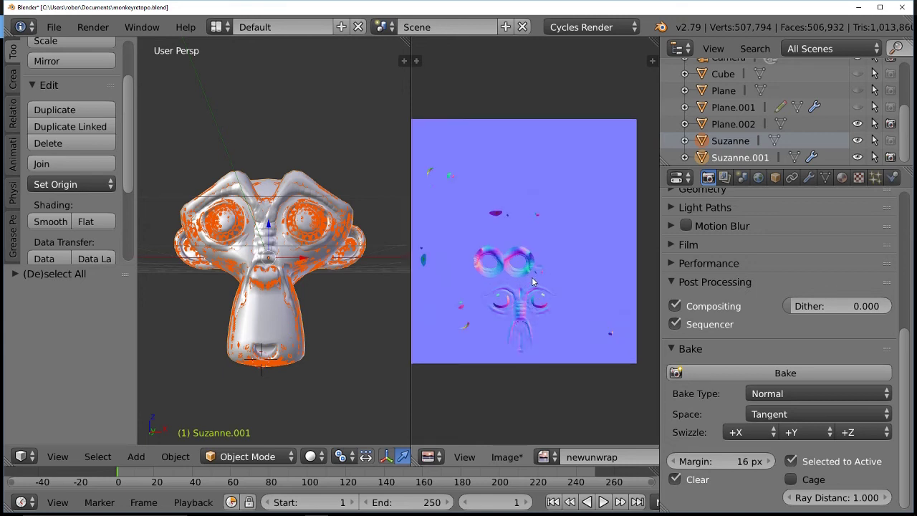
{"action": "scroll", "coordinate": [533, 281], "scroll_direction": "up", "scroll_amount": 3}
{"action": "scroll", "coordinate": [465, 261], "scroll_direction": "down", "scroll_amount": 3}
{"action": "key", "text": "alt+Tab"}
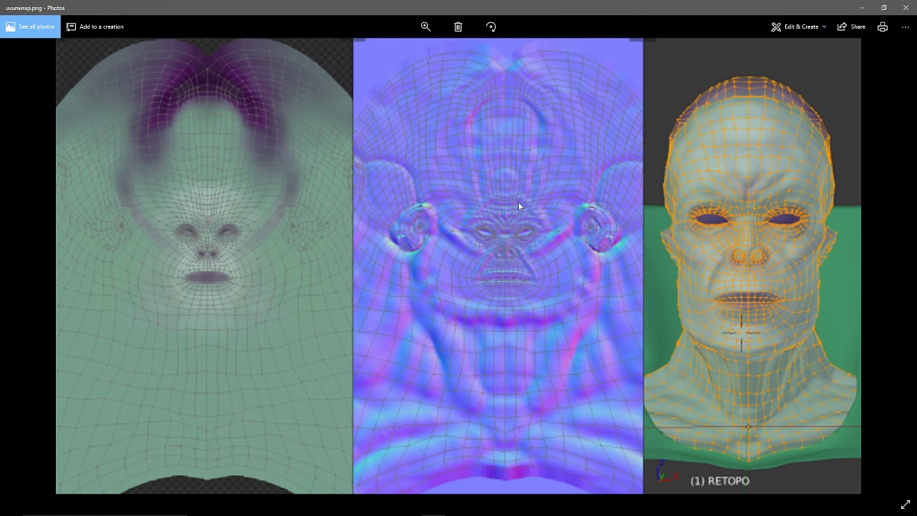
{"action": "key", "text": "alt+Tab"}
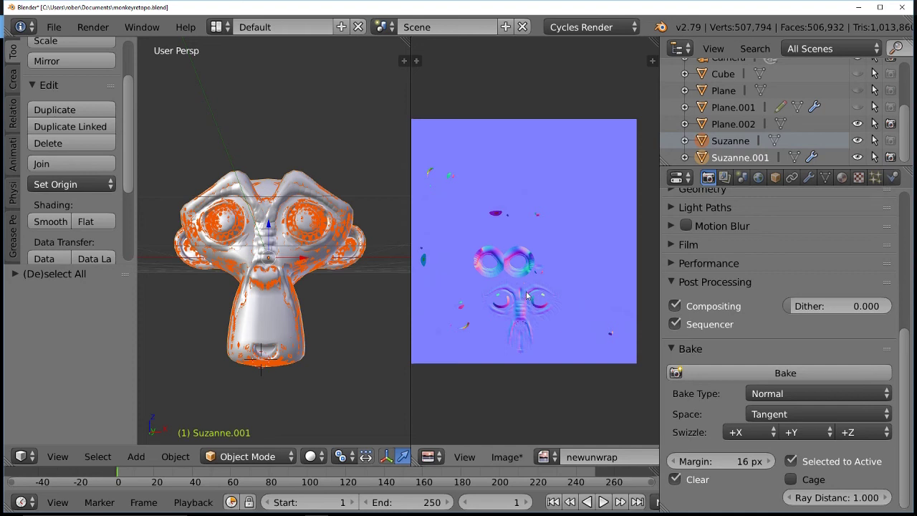
Hide high-poly Suzanne and put Suzanne.001 in Edit Mode to overlay its UVs.
{"action": "left_click", "coordinate": [859, 143]}
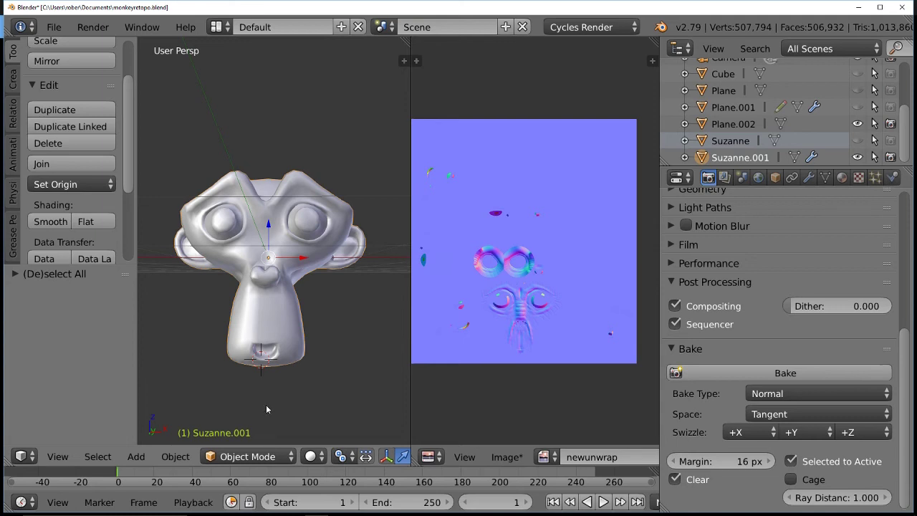
{"action": "left_click", "coordinate": [262, 457]}
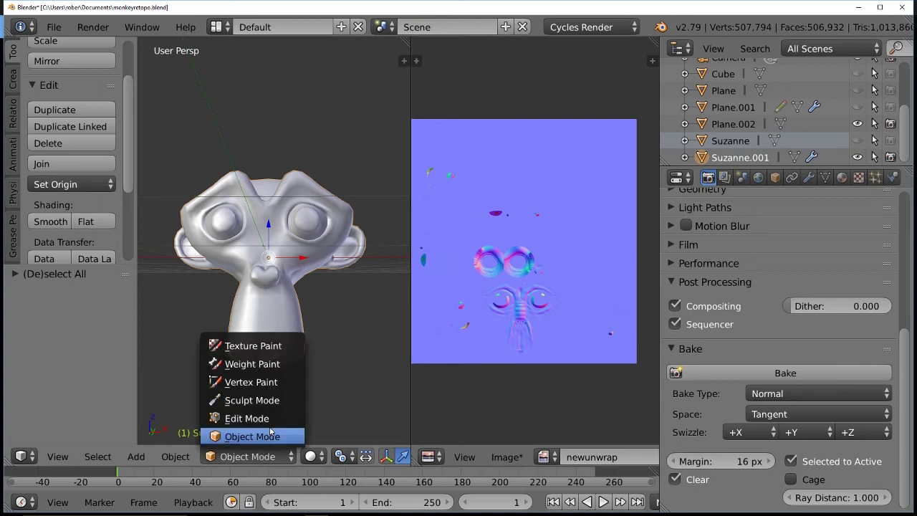
{"action": "left_click", "coordinate": [270, 420]}
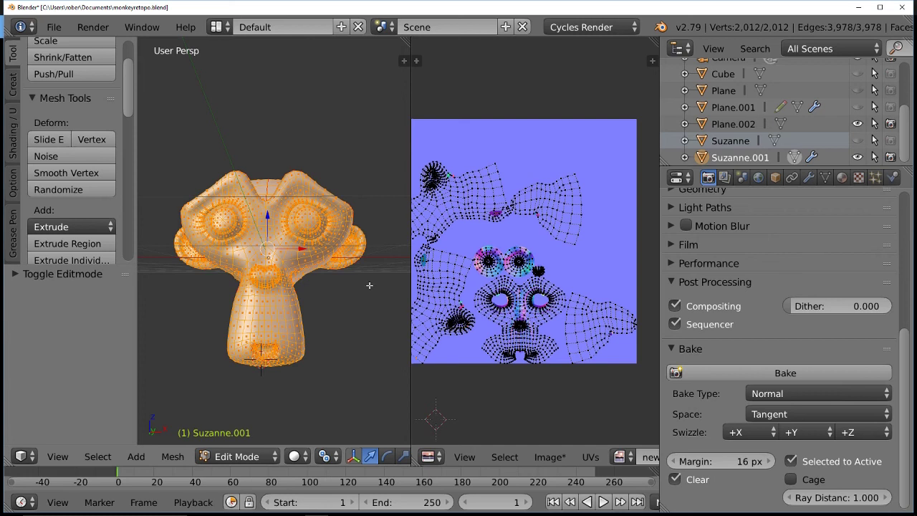